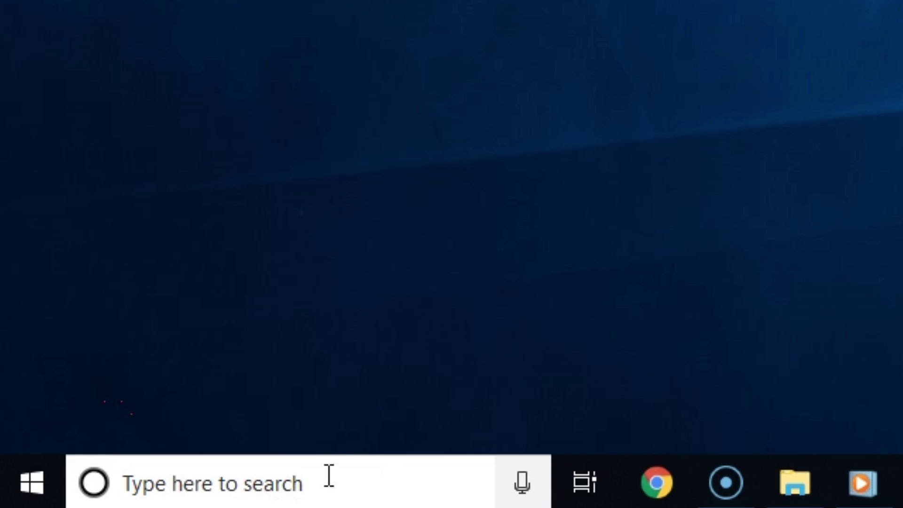
Step: Search the taskbar for recovery options so the Recovery settings result appears
click(297, 482)
text(re)
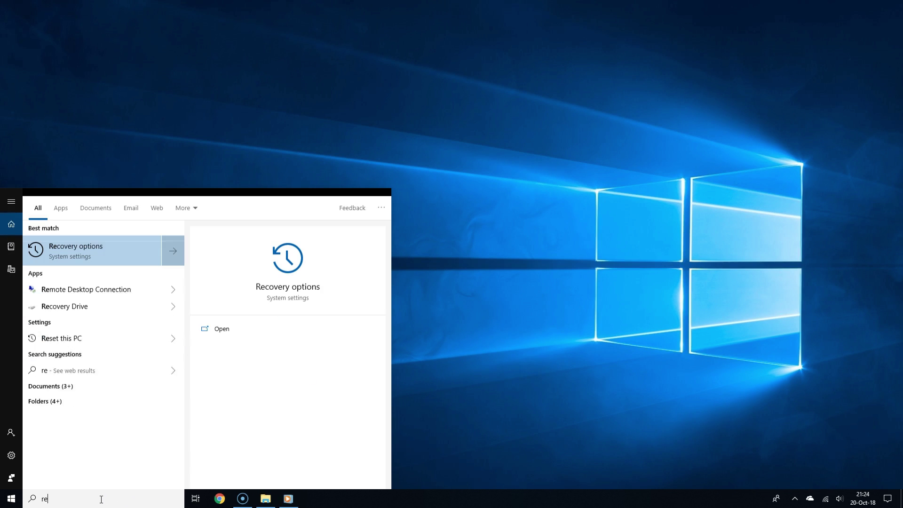
text(covery option)
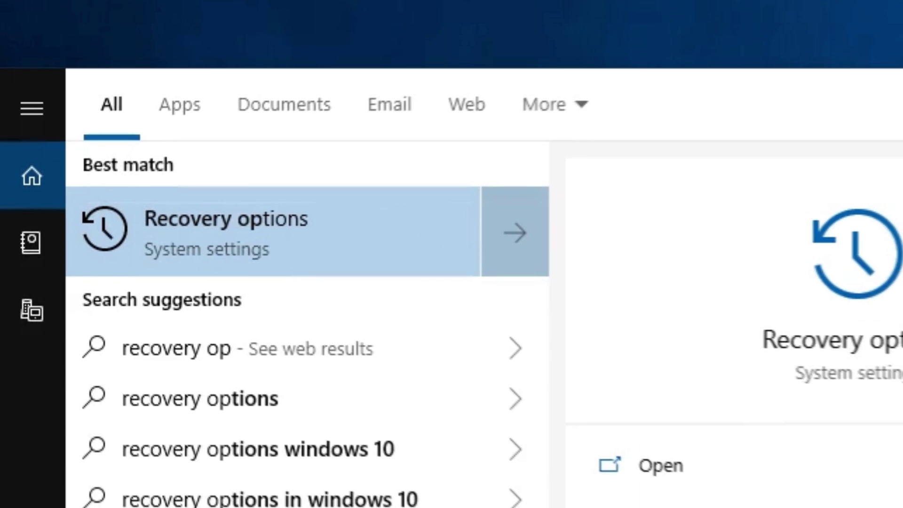
text(s)
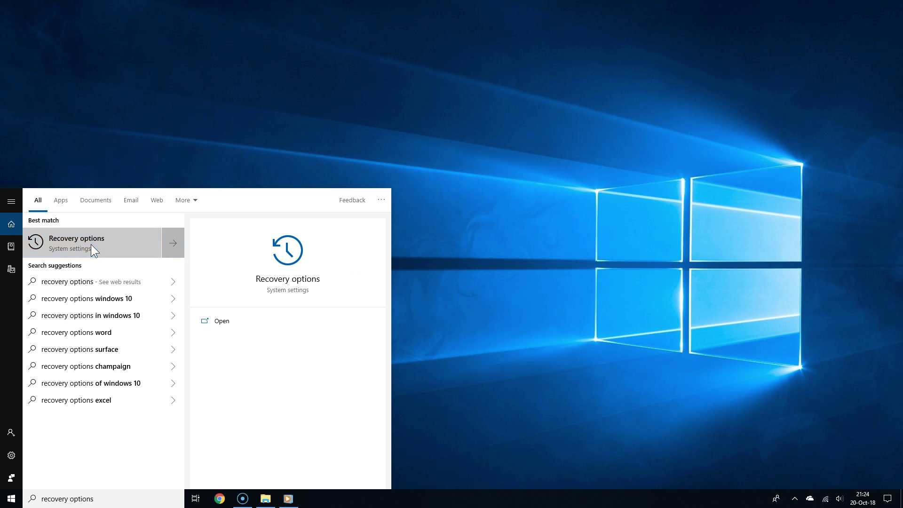
Step: Go to the Recovery settings page and start Reset this PC via Get started
click(91, 244)
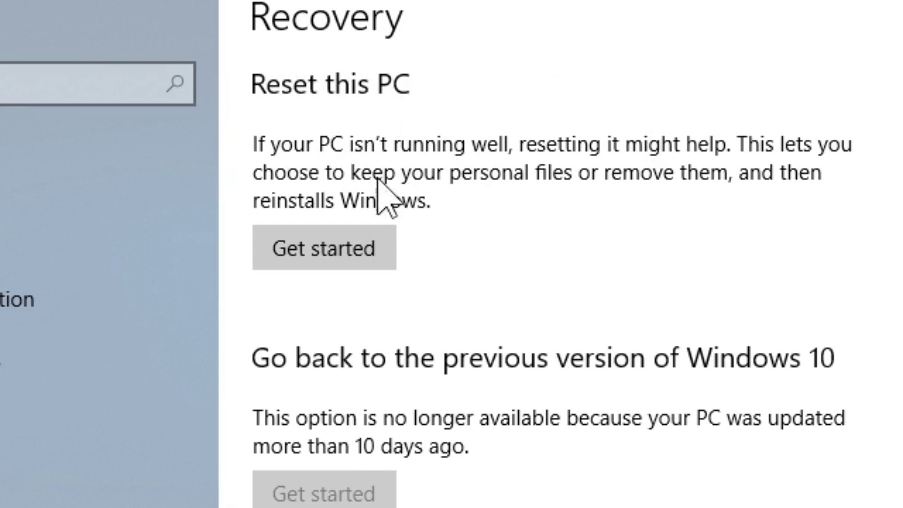
click(337, 266)
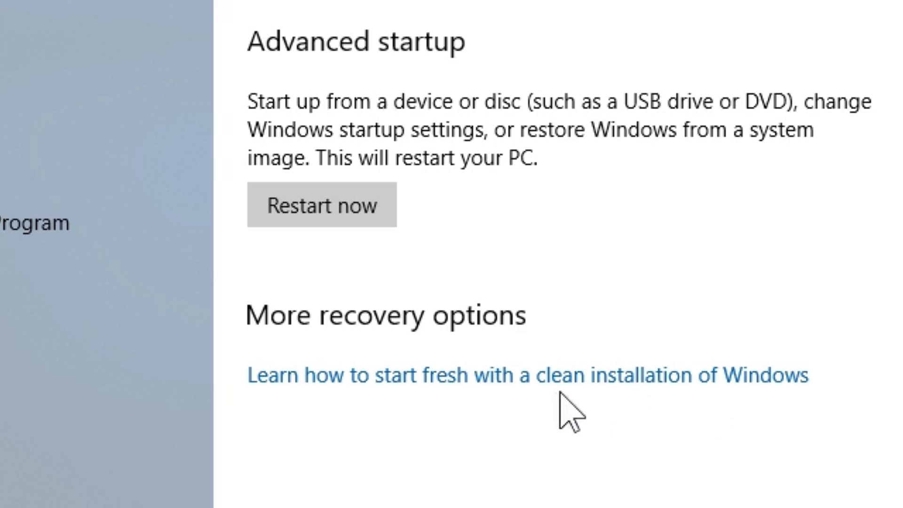
Step: Follow the link to learn how to start fresh with a clean Windows installation
click(448, 375)
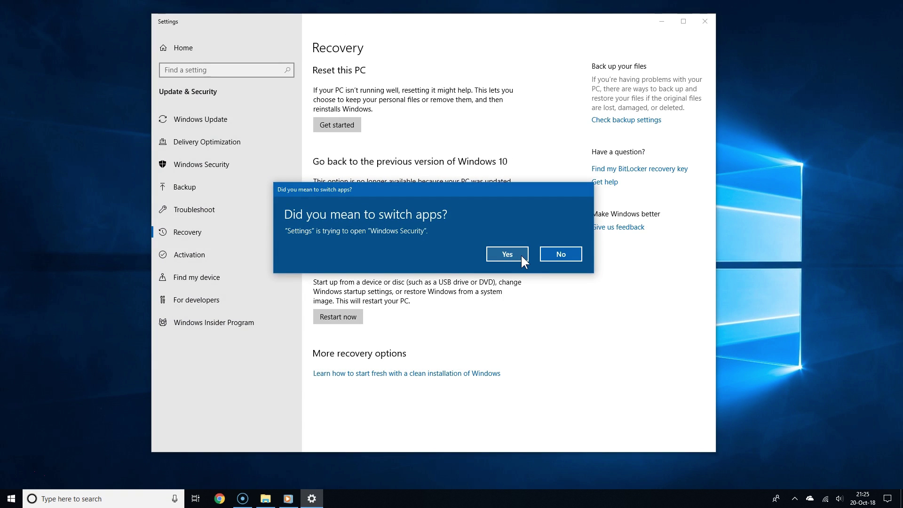
Step: Switch to Windows Security and begin Fresh start, showing its apps-removed warning
click(521, 254)
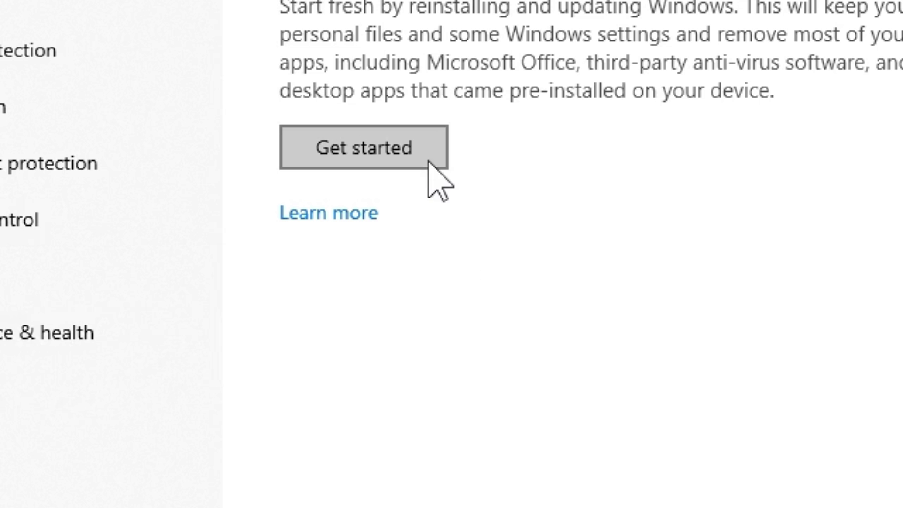
click(434, 176)
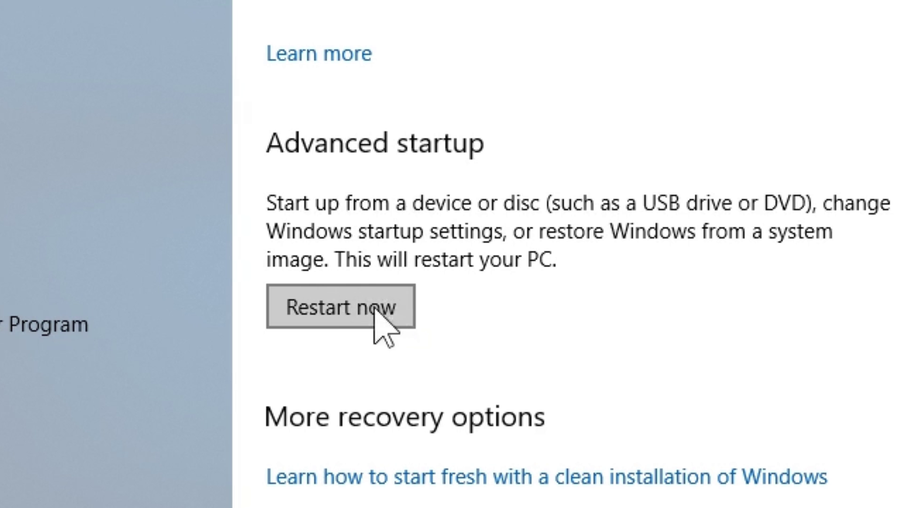
Step: Restart now under Advanced startup to reach the Choose an option screen
click(385, 311)
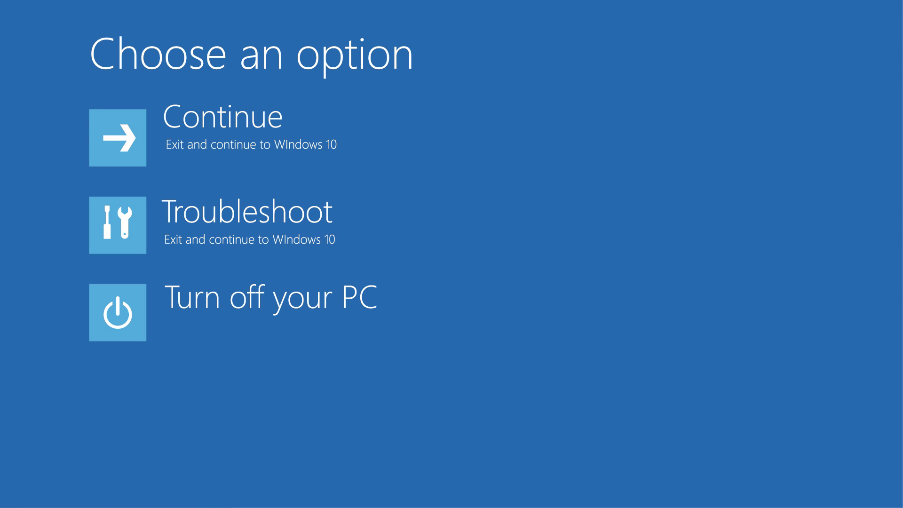